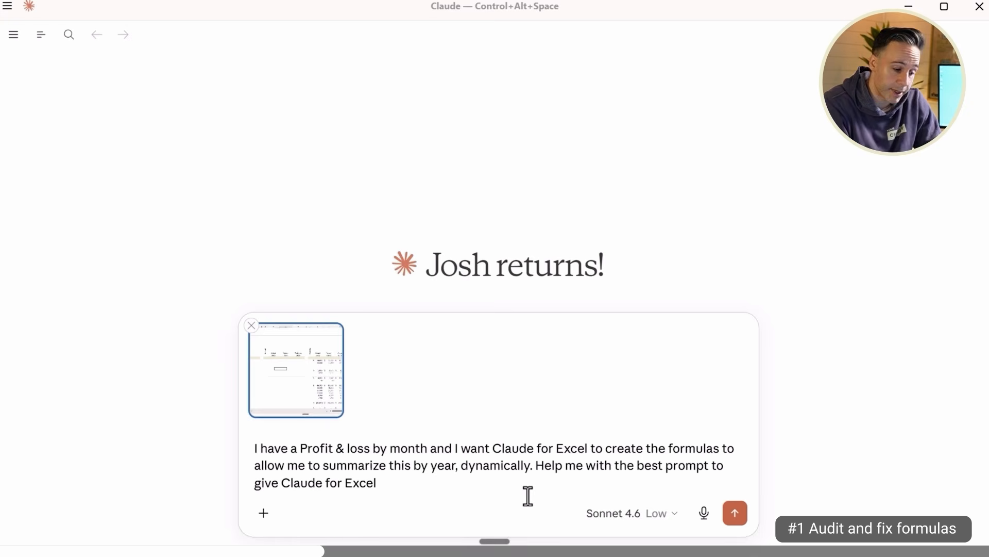
Step: Submit the request for a Claude for Excel prompt summarizing the monthly Profit & Loss by year, and copy the generated prompt
left_click(734, 514)
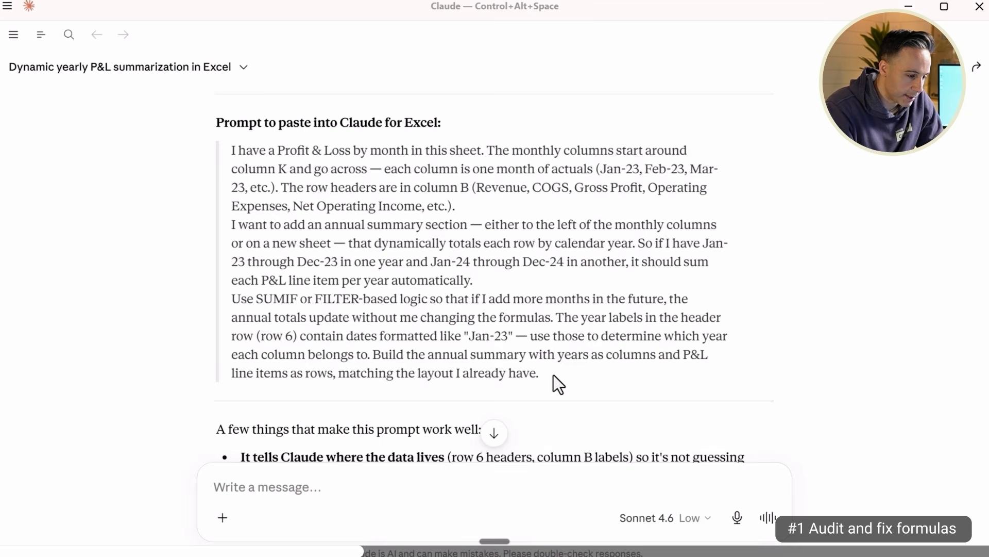
left_click_drag(553, 375, 225, 160)
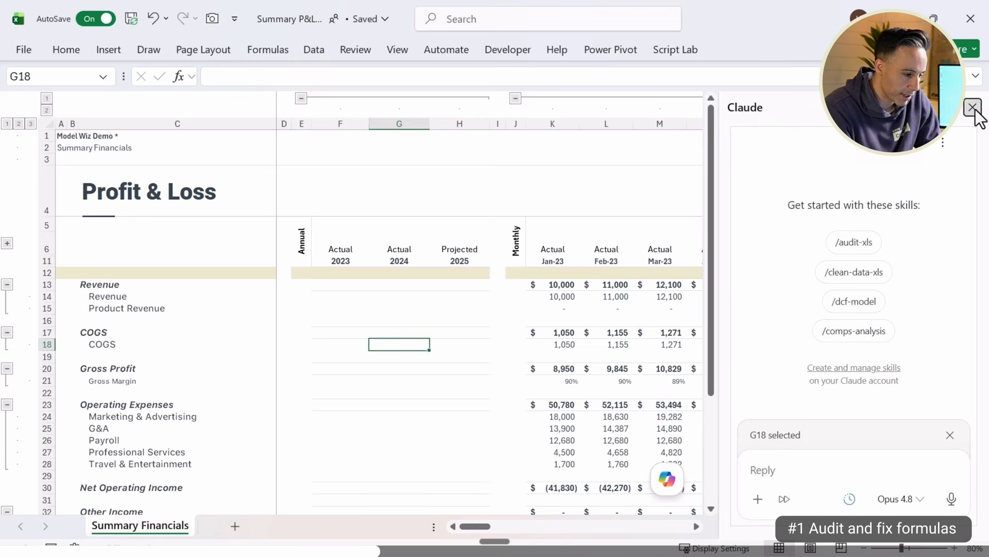
Step: Switch to the Summary P&L workbook in Excel, paste the copied annual-summary prompt into the Claude chat and submit it
left_click(974, 110)
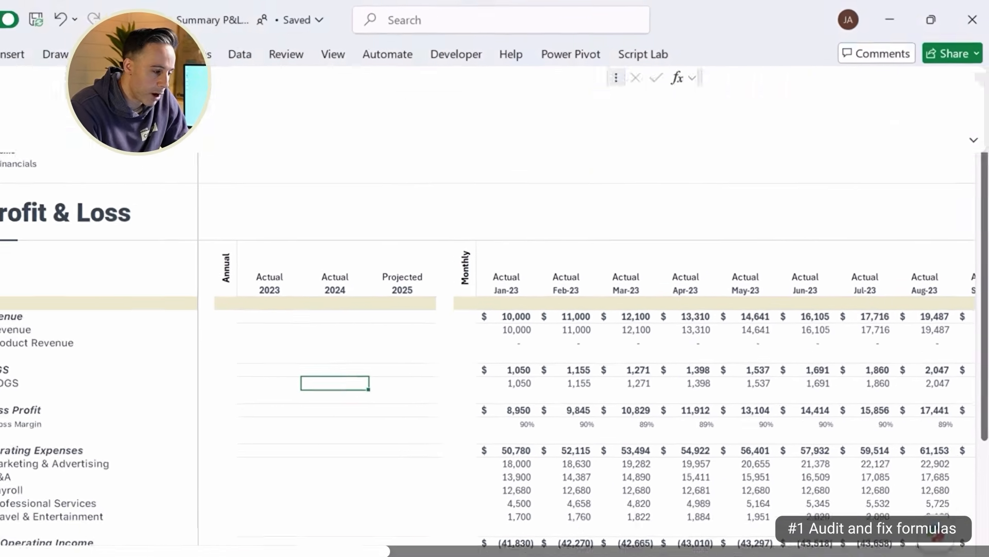
left_click(858, 135)
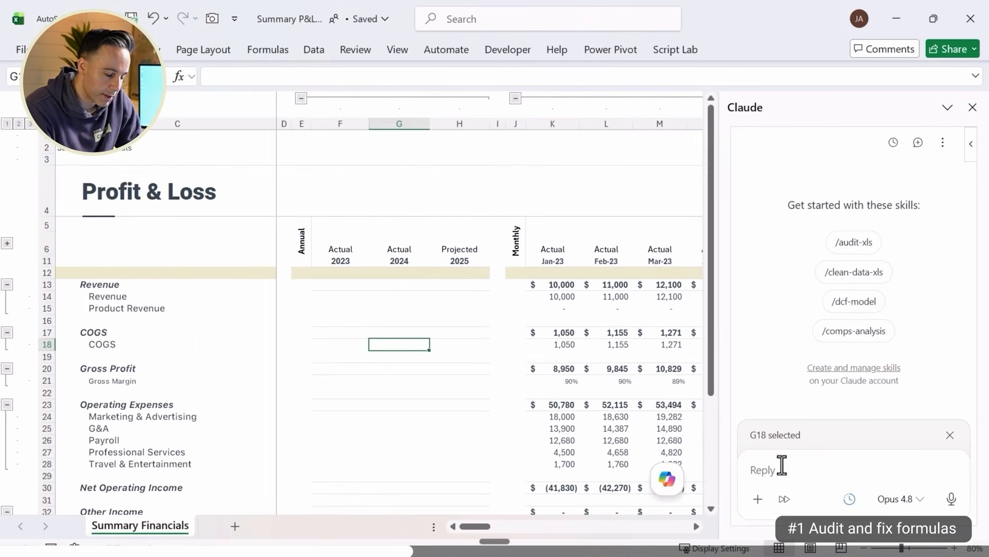
left_click(783, 465)
key("ctrl+v")
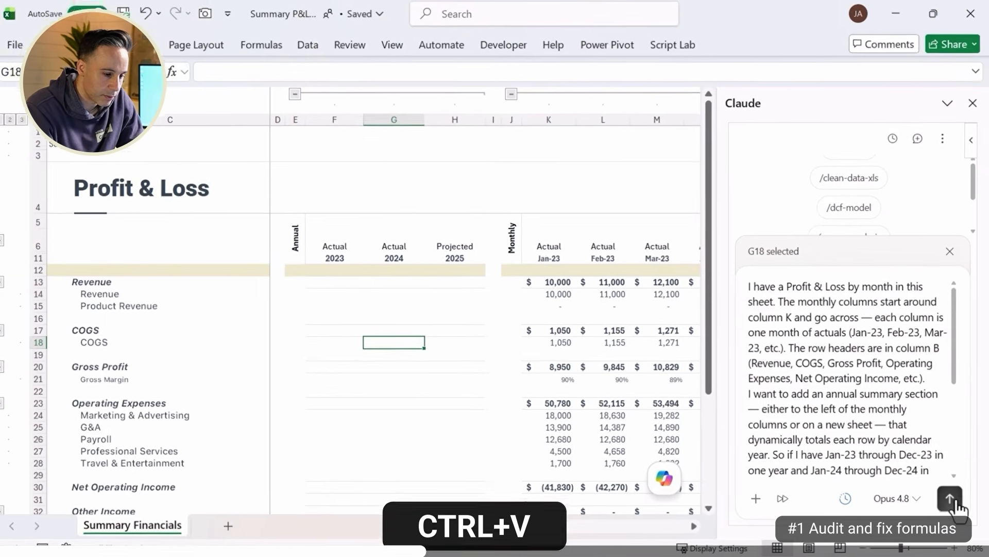
left_click(950, 498)
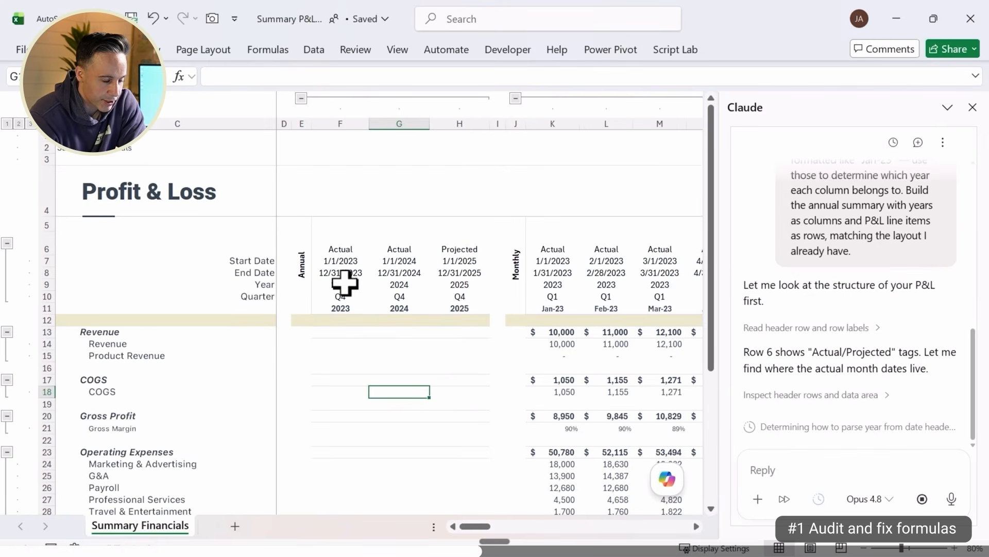
Step: Examine the annual block's date header rows and read Claude's plan for filling the annual columns
left_click_drag(331, 261, 474, 298)
left_click(364, 356)
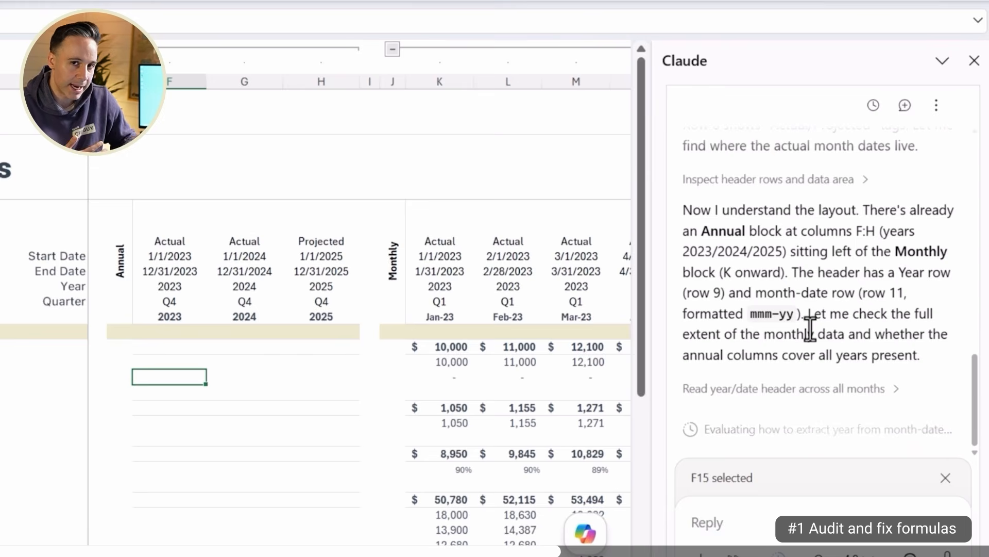
scroll(799, 244, "up", 5)
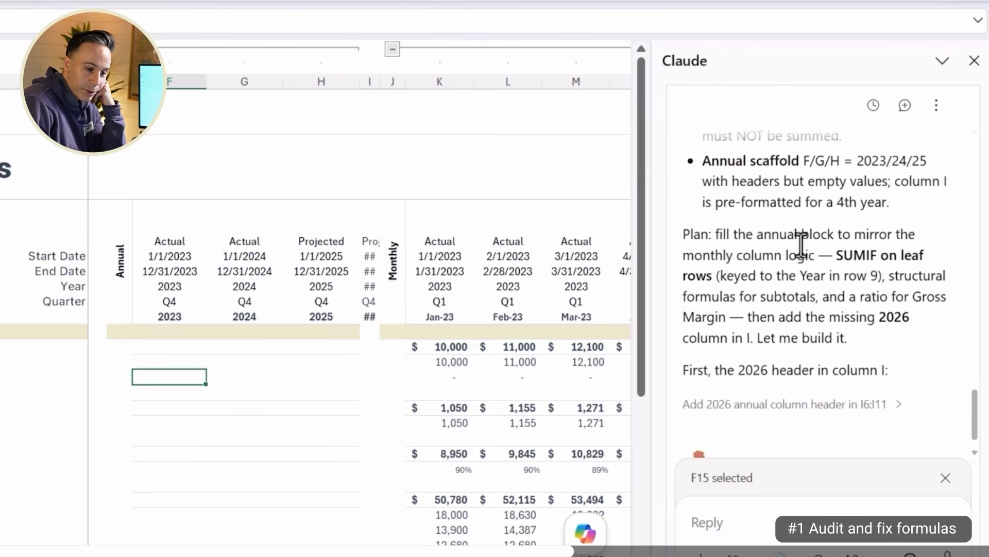
scroll(802, 245, "up", 4)
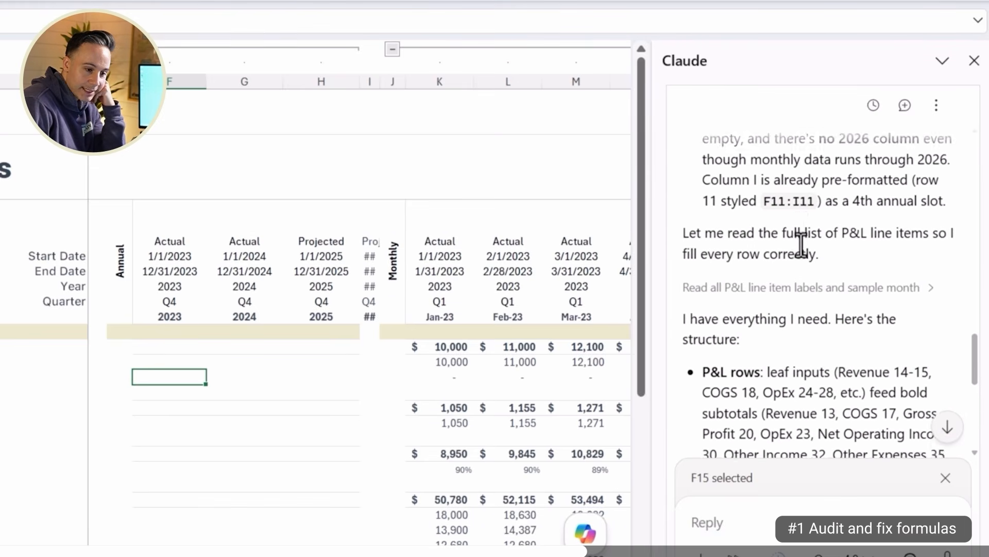
scroll(801, 245, "up", 3)
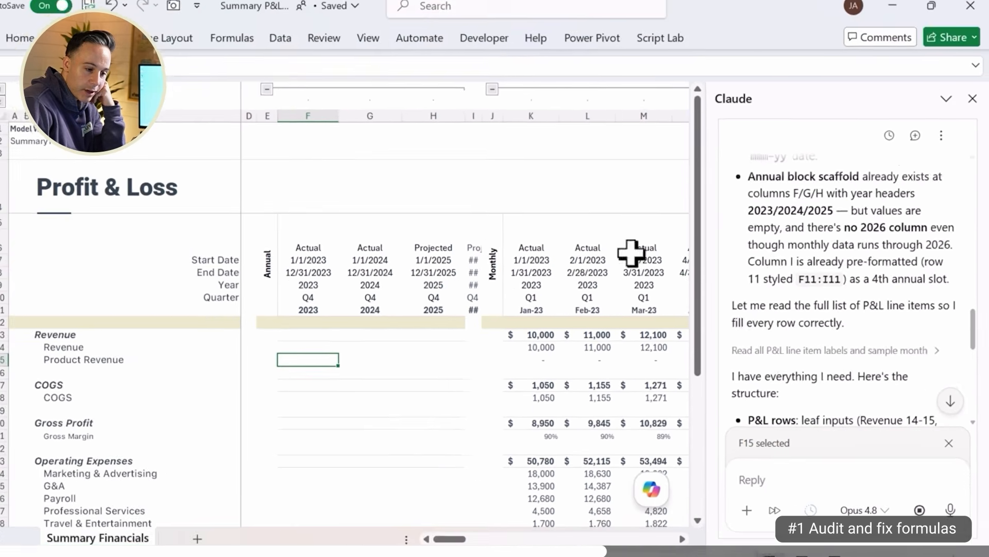
scroll(872, 296, "down", 8)
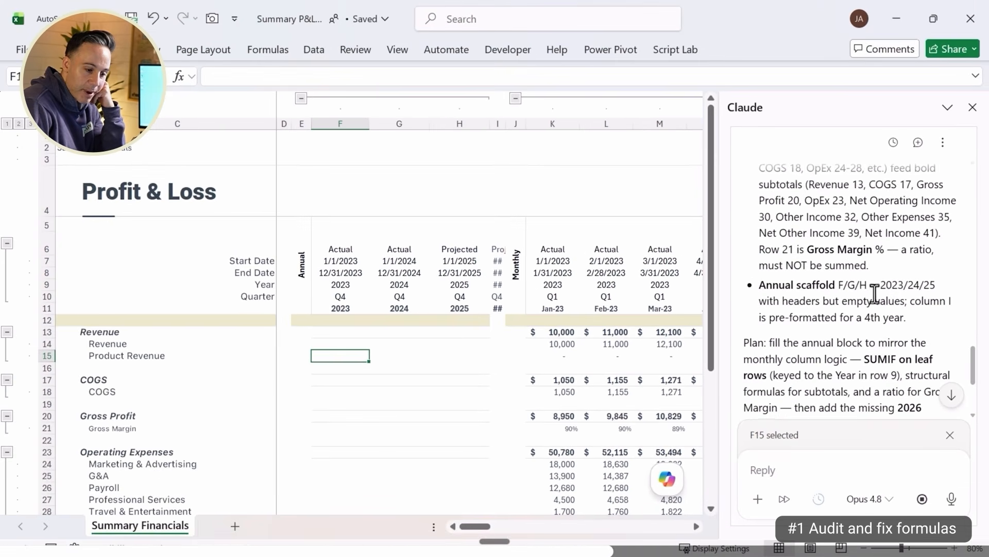
scroll(440, 414, "down", 3)
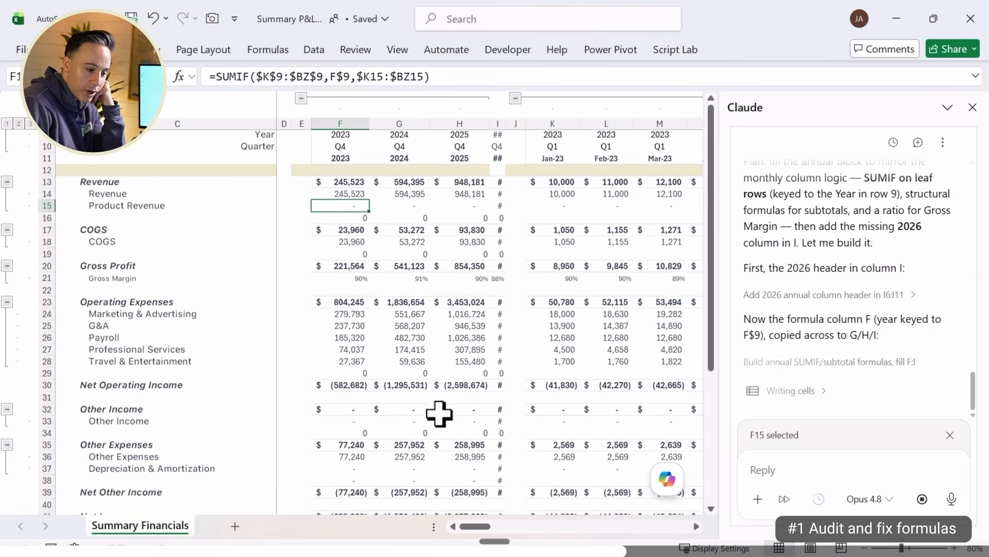
Step: Look over the filled annual columns and read Claude's closing summary of its changes and extensibility note
scroll(439, 414, "up", 2)
scroll(440, 414, "down", 1)
scroll(440, 413, "up", 2)
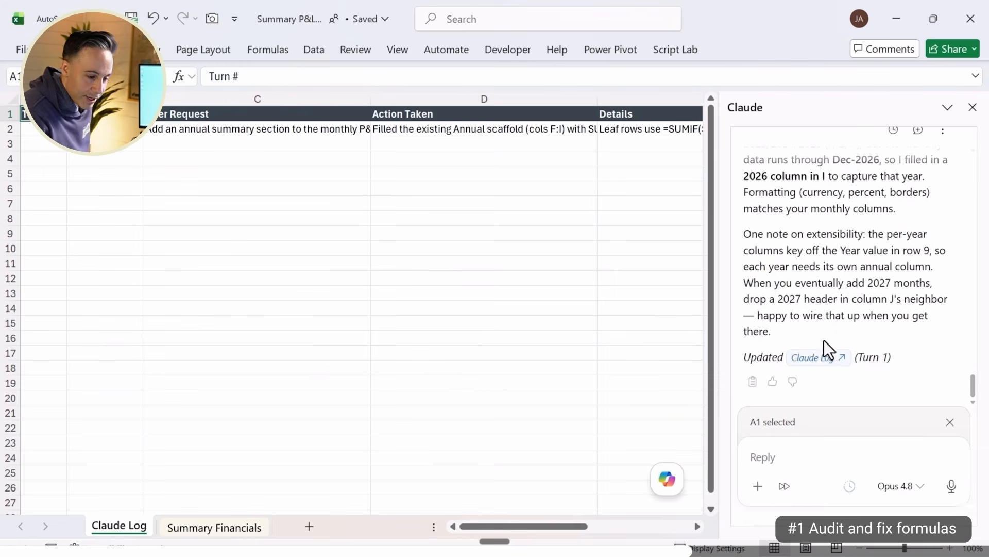
scroll(824, 340, "up", 3)
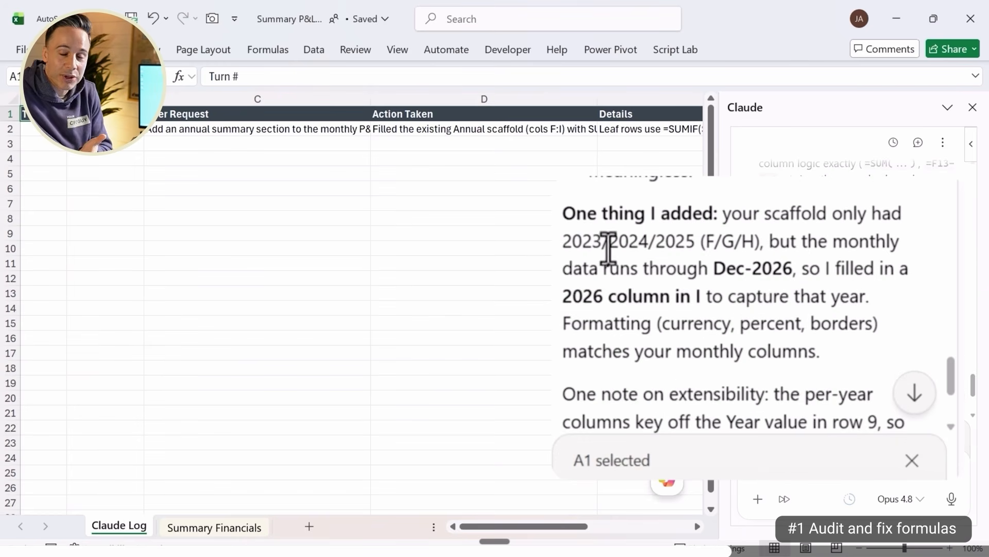
left_click_drag(582, 245, 666, 247)
left_click(726, 271)
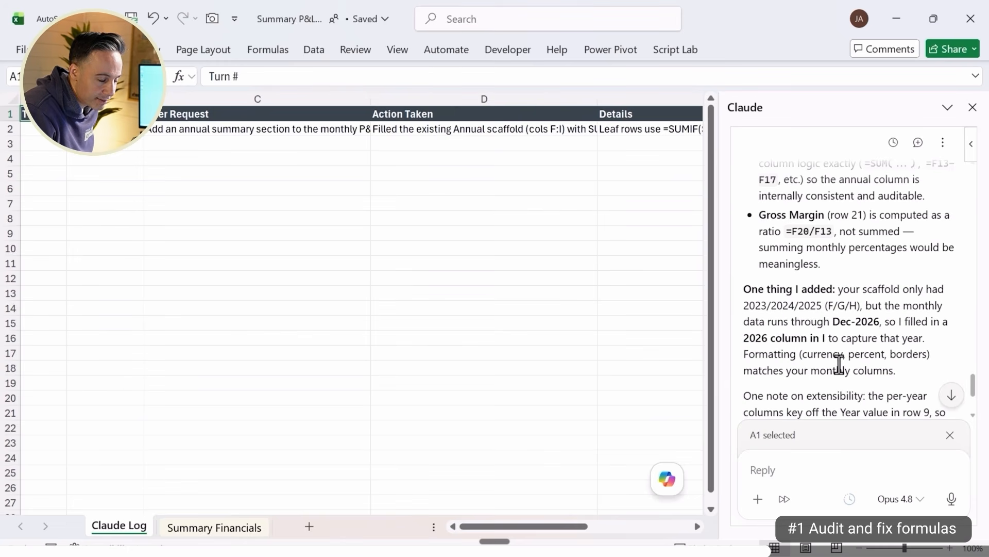
scroll(839, 363, "down", 3)
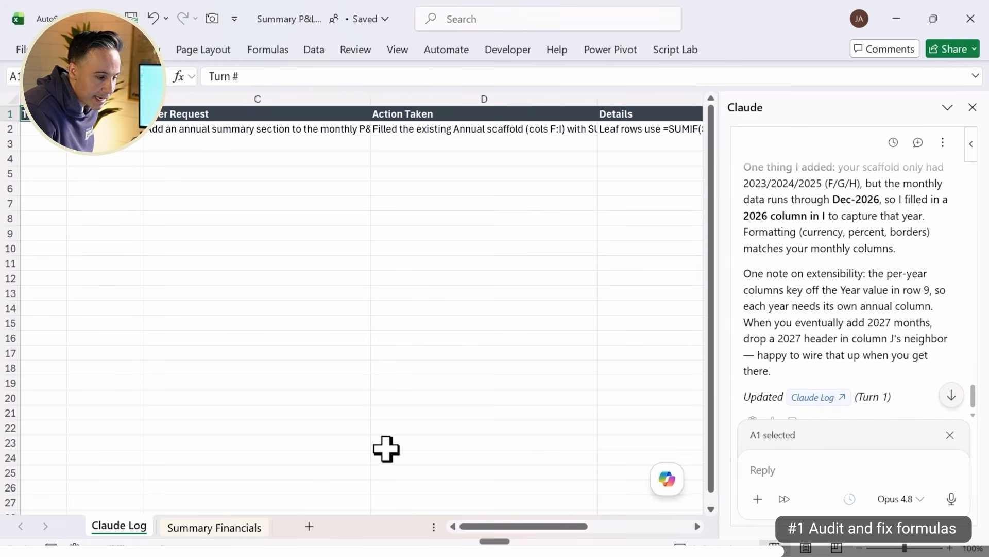
Step: On the Summary Financials sheet, inspect the 2023 Revenue formula in F14 and review the annual rows below it
left_click(249, 531)
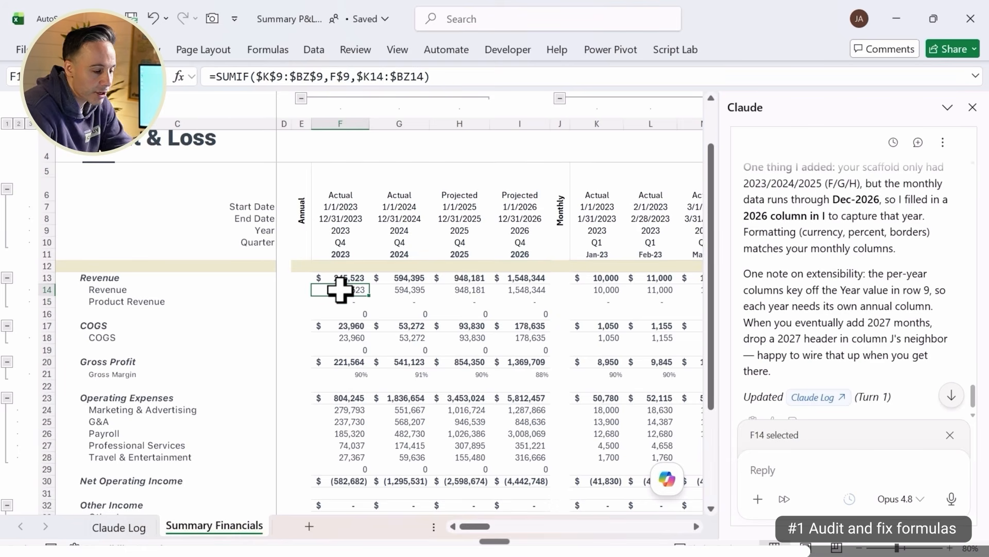
double_click(340, 290)
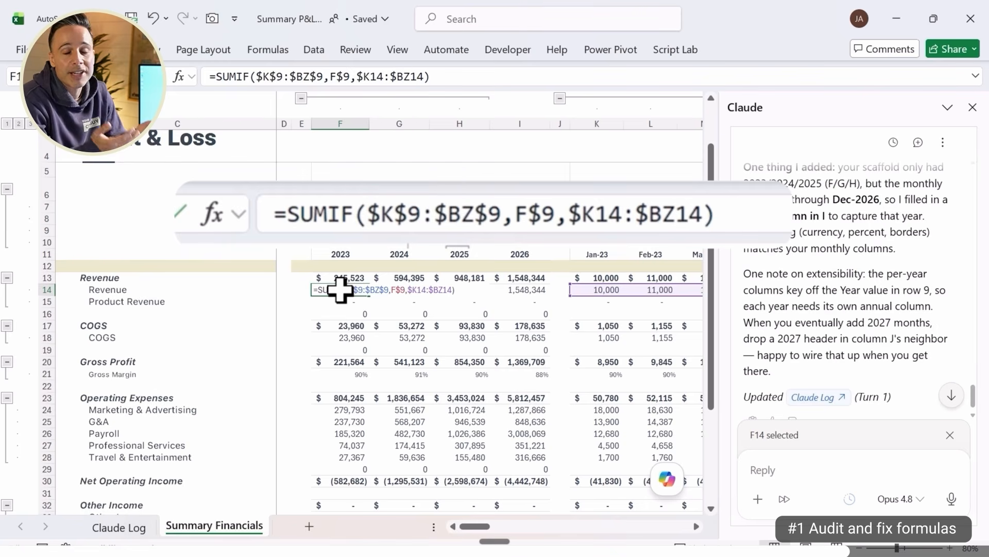
key("Escape")
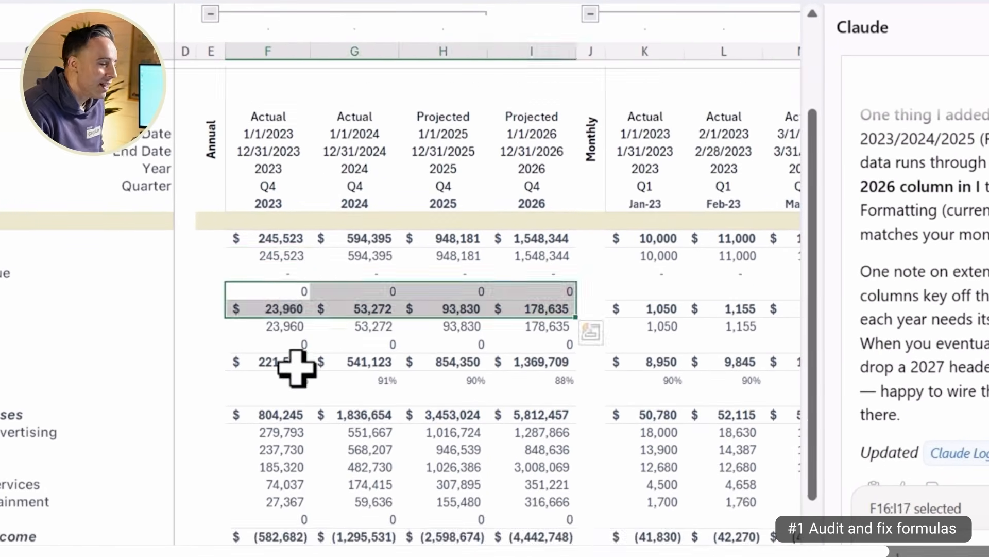
left_click(298, 366)
scroll(299, 366, "down", 5)
scroll(306, 363, "up", 6)
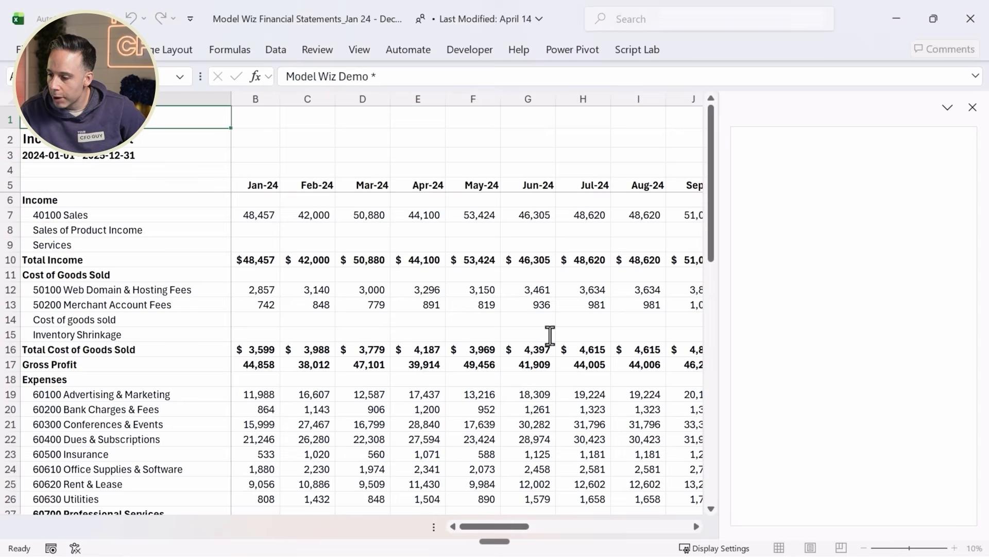
Step: Close the side pane in the Model Wiz Financial Statements workbook
left_click(974, 108)
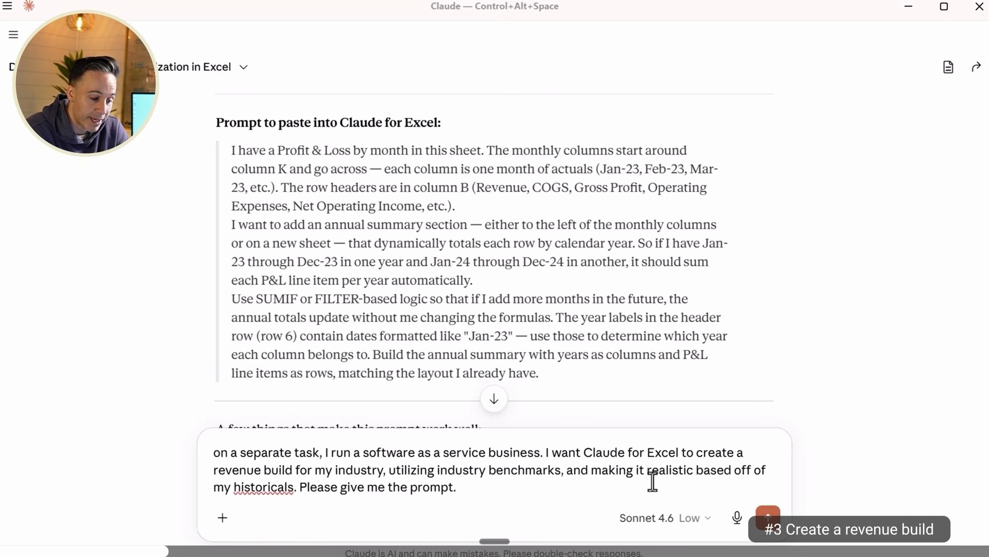
Step: In the Claude app, submit the SaaS revenue build prompt request, dismiss the follow-up questions and reply that the information is already in Excel
key("Return")
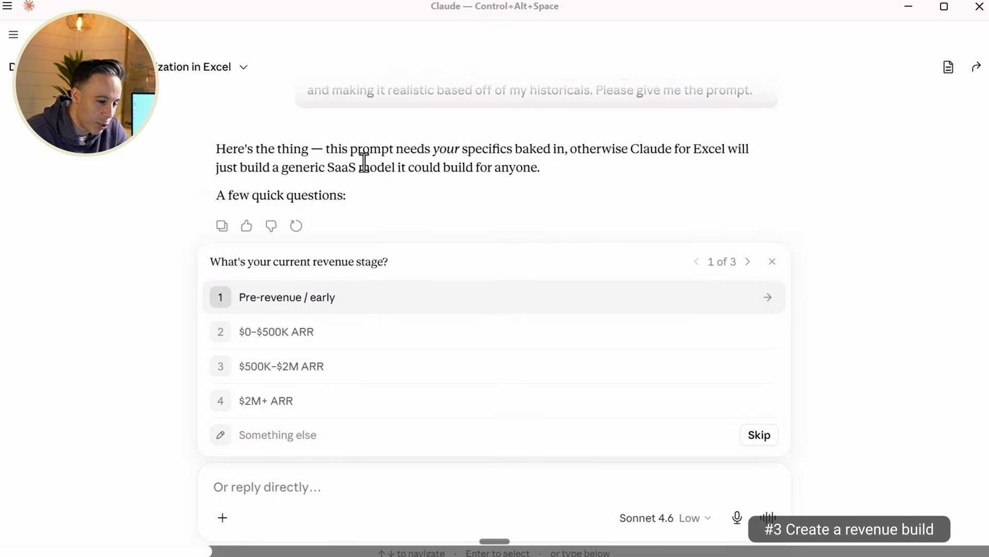
left_click(773, 261)
type("I alreayd have the information in excel, claudde for excel can see it")
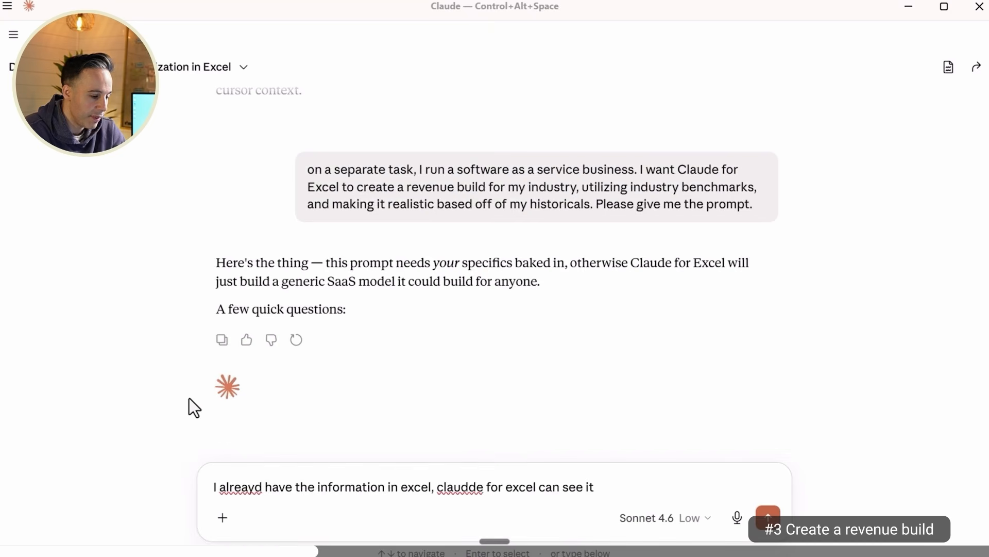
key("Return")
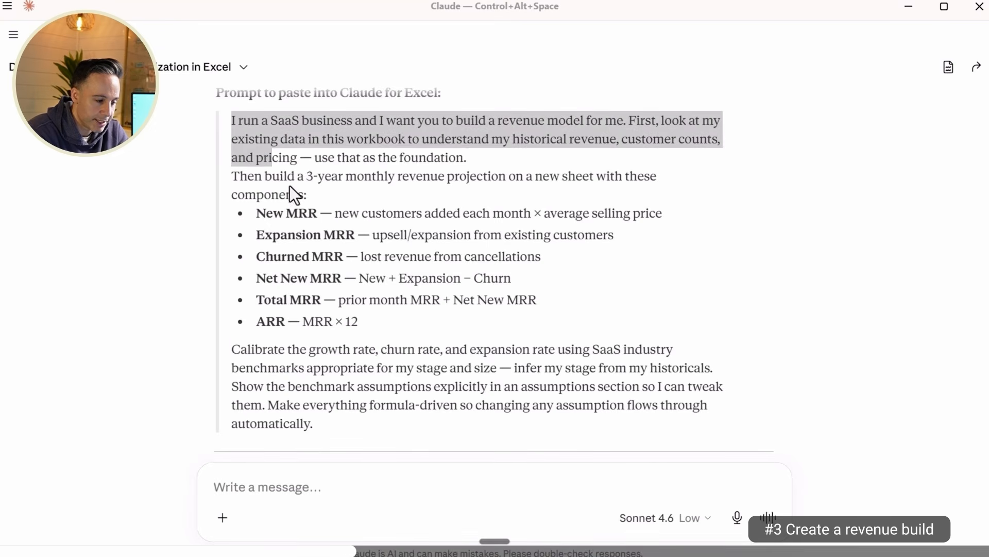
Step: Paste the SaaS revenue prompt into Excel's Claude chat, append "When you are done, link that back to the projections row in my income statement" and submit
left_click_drag(290, 186, 342, 404)
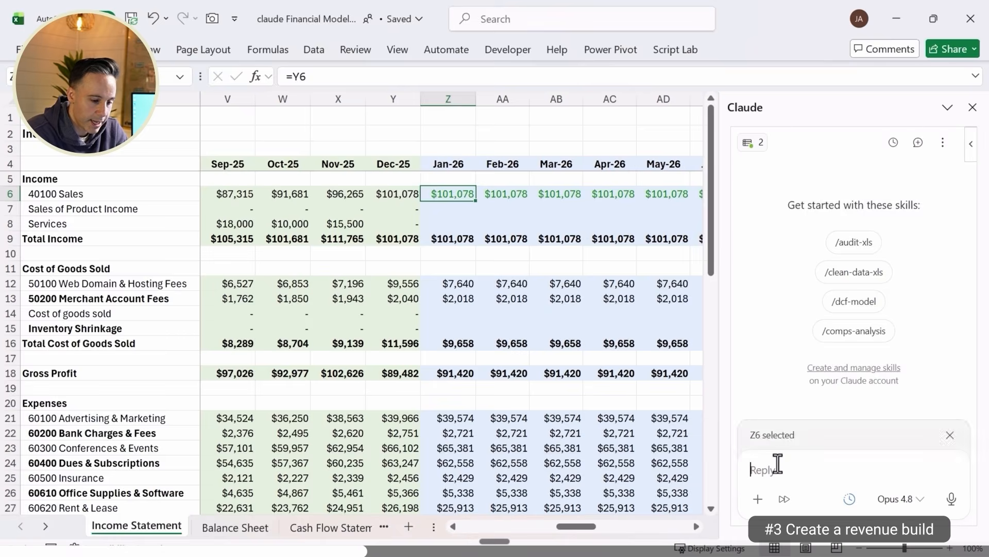
type("I run a SaaS business and I want you to build a revenue model for me. First, look at my existing data in this workbook to understand my historical revenue, customer counts, and pricing — use that as the foundation. Then build a 3-year monthly revenue projection on a new sheet with these components: New MRR — new customers added each month × average selling price Expansion MRR — upsell/expansion from existing customers Churned MRR — lost revenue from cancellations Net New MRR — New + Expansion − Churn Total MRR — prior month MRR + Net New MRR ARR — MRR × 12 Calibrate the growth rate, churn rate, and expansion rate using SaaS industry benchmarks appropriate for my stage and size — infer my stage from my historicals. Show the benchmark assumptions explicitly in an assumptions section so I can tweak them. Make everything formula-driven so changing any assumption flows through automatically.")
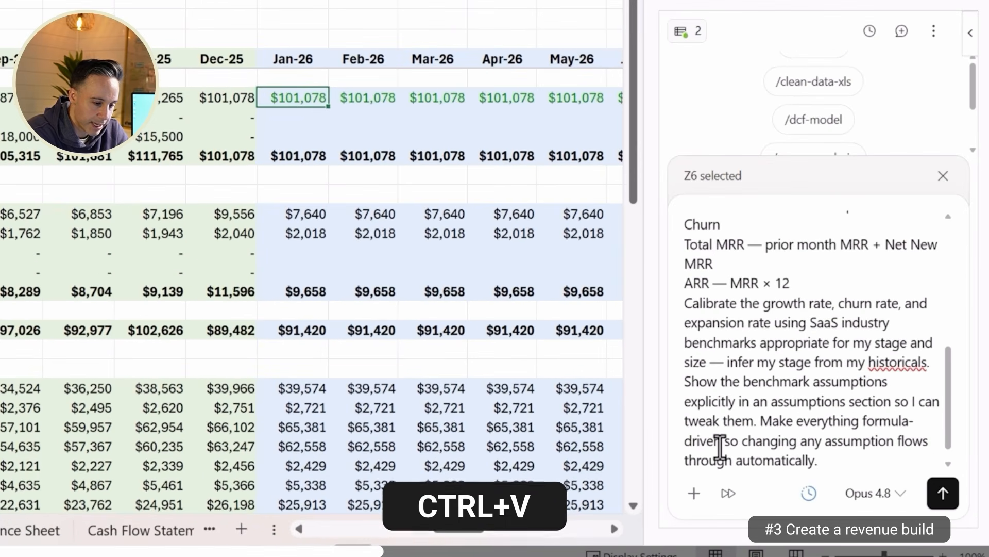
key("shift+Return")
key("shift+Return")
type("When you are done")
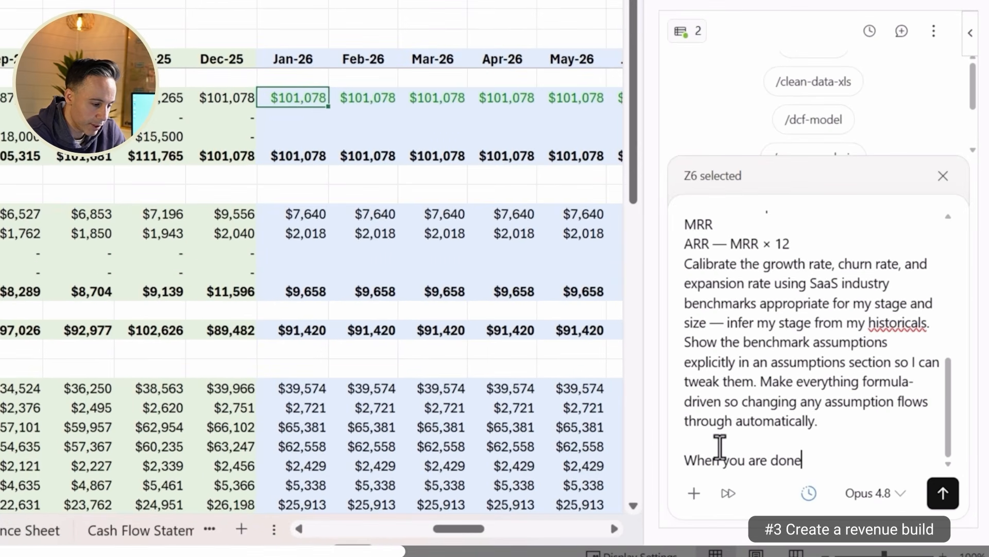
type(", link that back to the ")
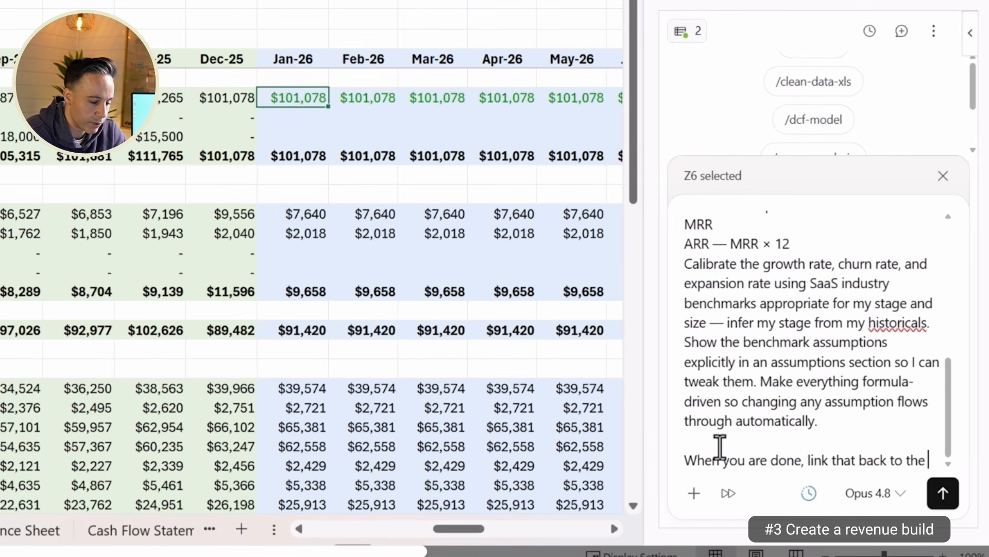
type("projections row in my income statement")
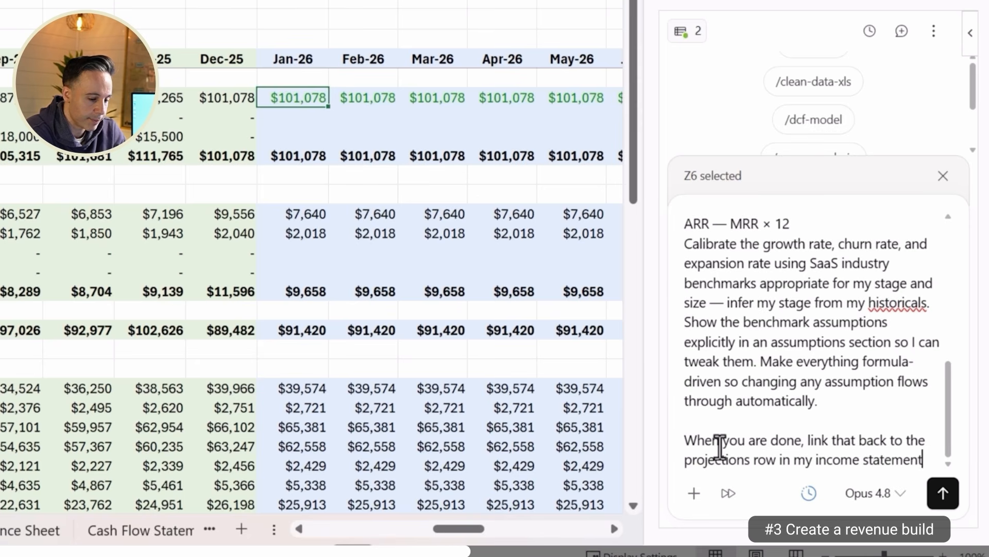
key("Return")
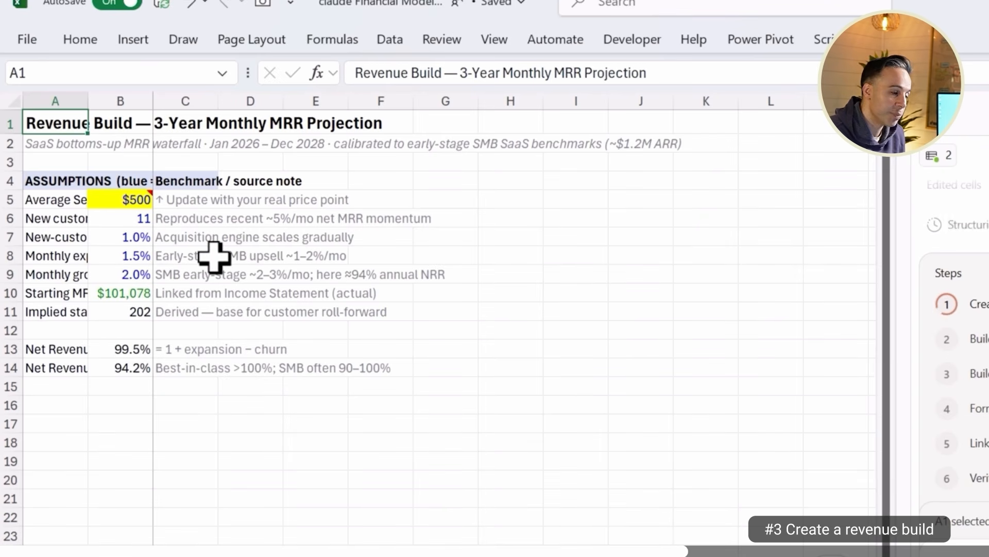
Step: Review the Revenue Build sheet's assumptions and MRR waterfall, and read Claude's summary of the build
scroll(300, 289, "down", 3)
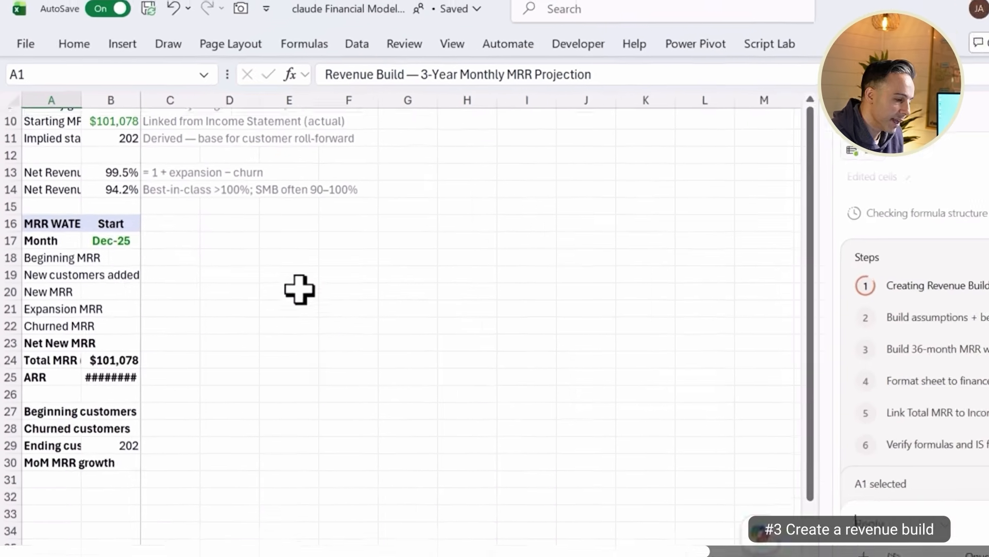
scroll(264, 264, "up", 1)
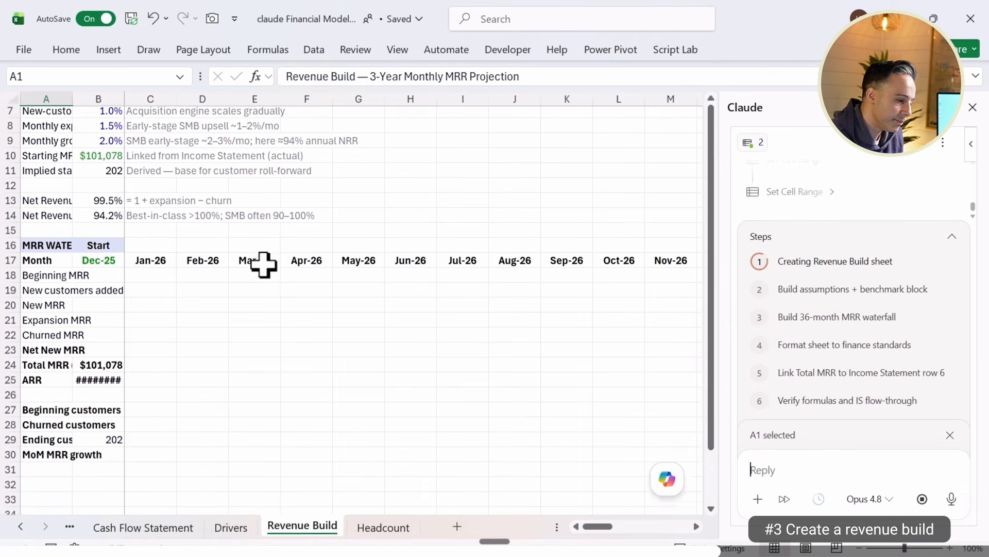
scroll(264, 265, "up", 2)
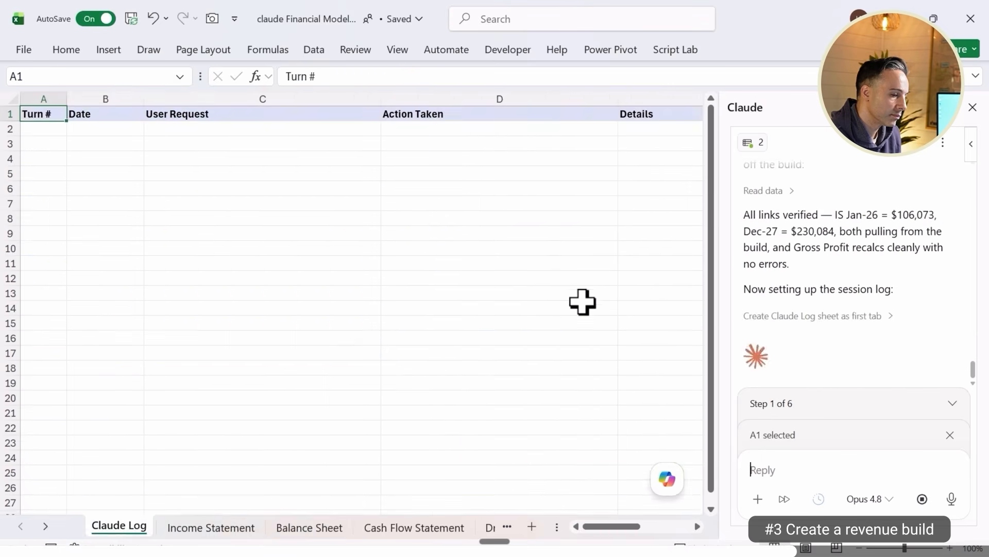
scroll(805, 348, "up", 3)
scroll(802, 341, "up", 3)
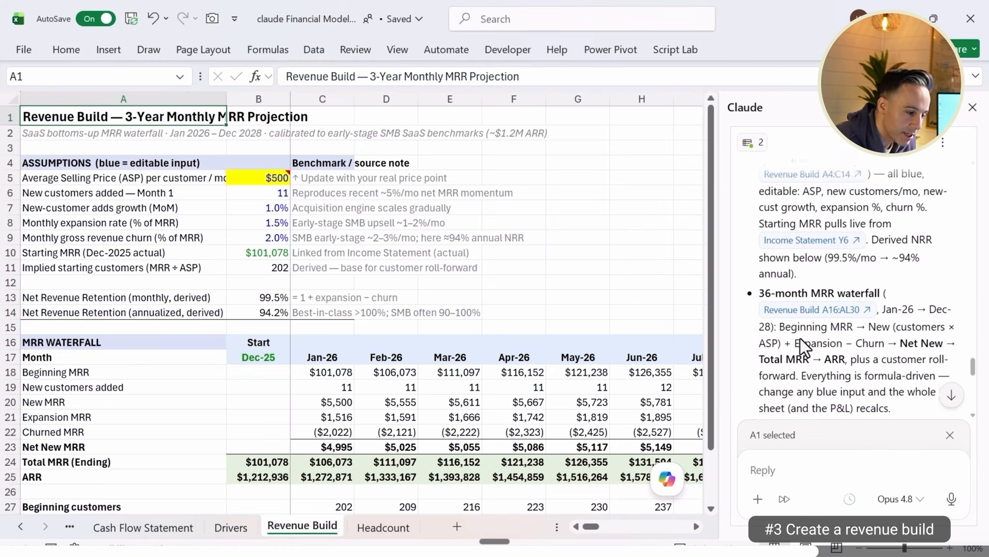
scroll(800, 338, "up", 1)
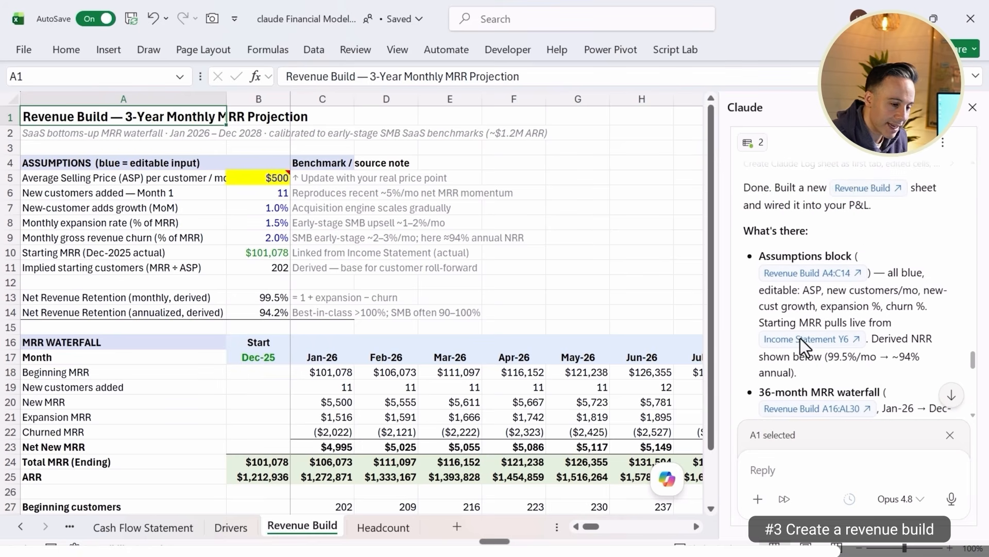
Step: Read Claude's notes on the 36-month MRR waterfall and calibration, and review the Revenue Build sheet's customer roll-forward rows
scroll(802, 356, "down", 3)
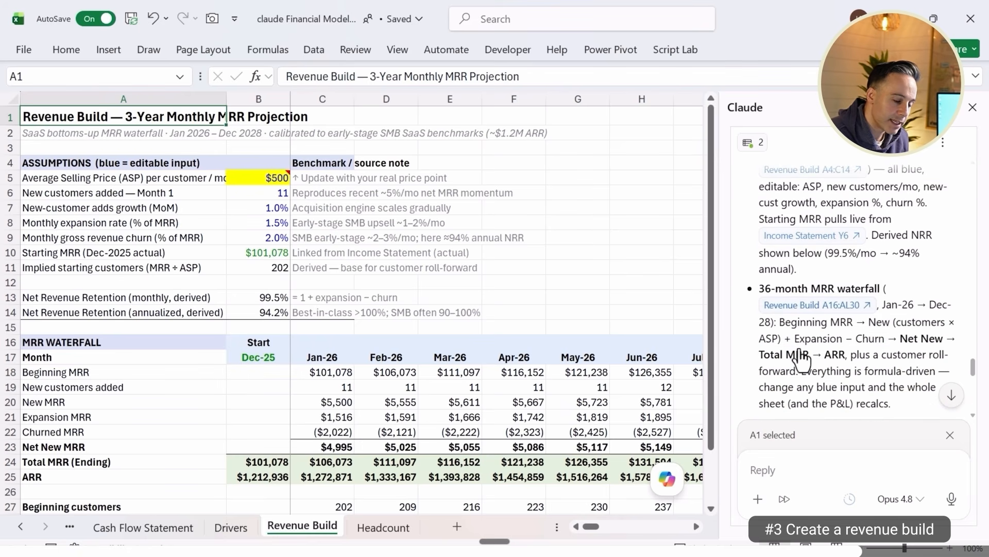
scroll(153, 369, "down", 3)
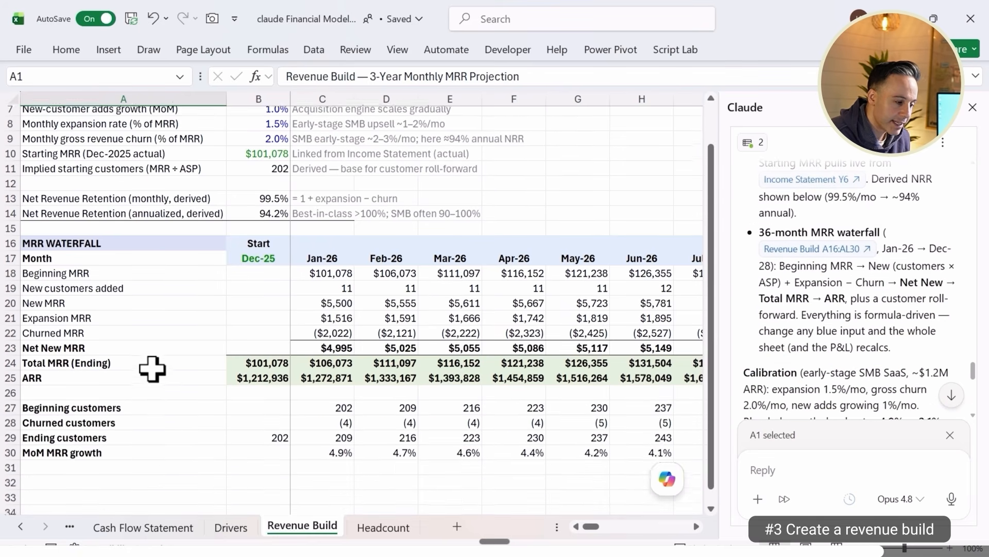
scroll(152, 369, "up", 3)
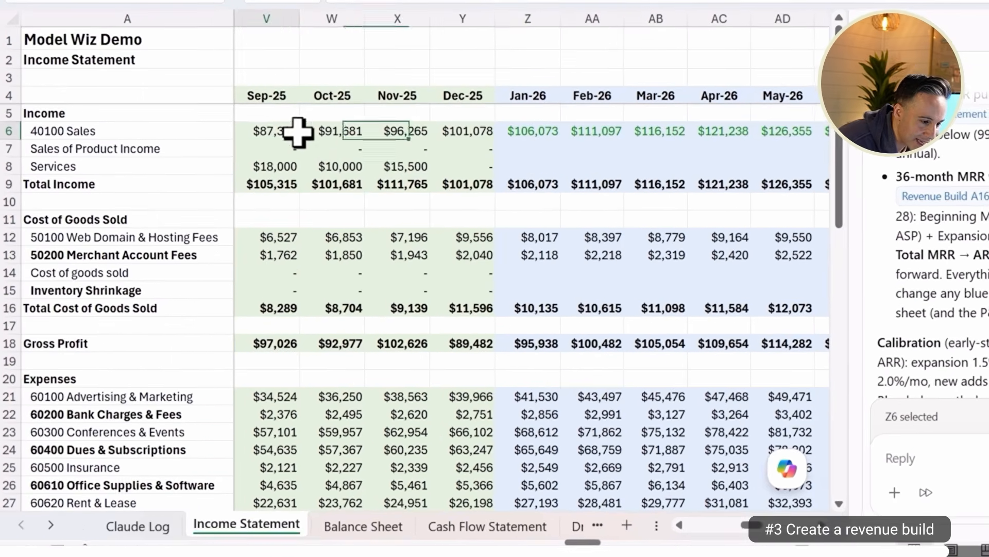
Step: Examine the 40100 Sales row on the Income Statement sheet, from the 2025 actuals through the linked 2026 projection months
left_click_drag(298, 132, 417, 138)
scroll(585, 174, "right", 6)
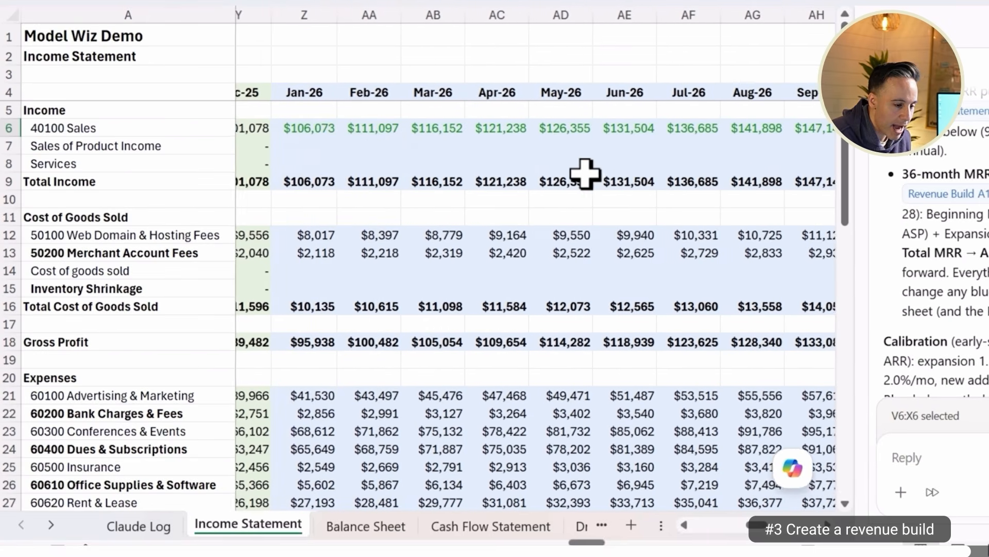
scroll(585, 174, "right", 10)
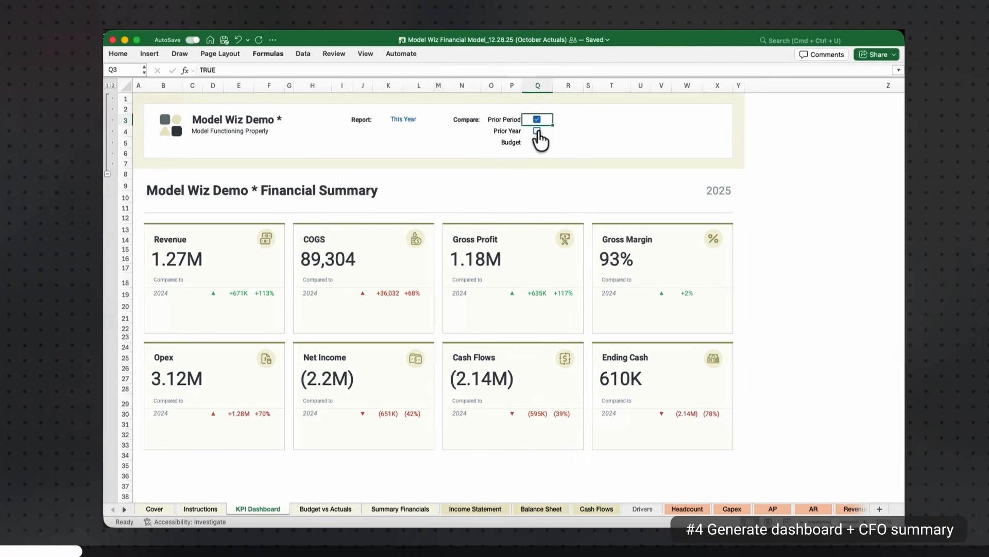
Step: On the KPI Dashboard, enable the Prior Year comparison and set the report period to Last Month
left_click(538, 131)
left_click(412, 120)
left_click(437, 120)
left_click(410, 131)
left_click(438, 120)
left_click(414, 140)
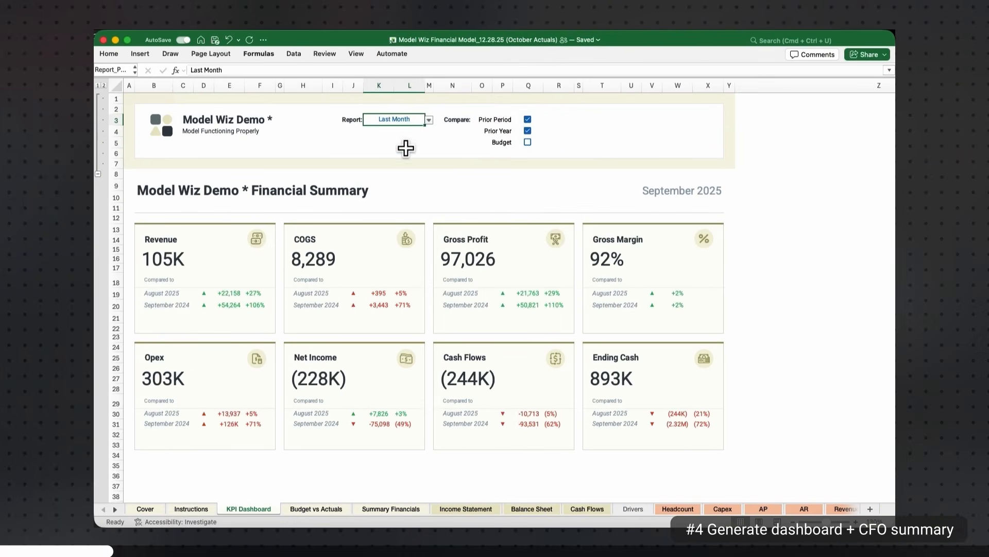
Step: View the Budget vs Actuals sheet and the Profit & Loss on the Summary Financials sheet
left_click(292, 508)
left_click(381, 509)
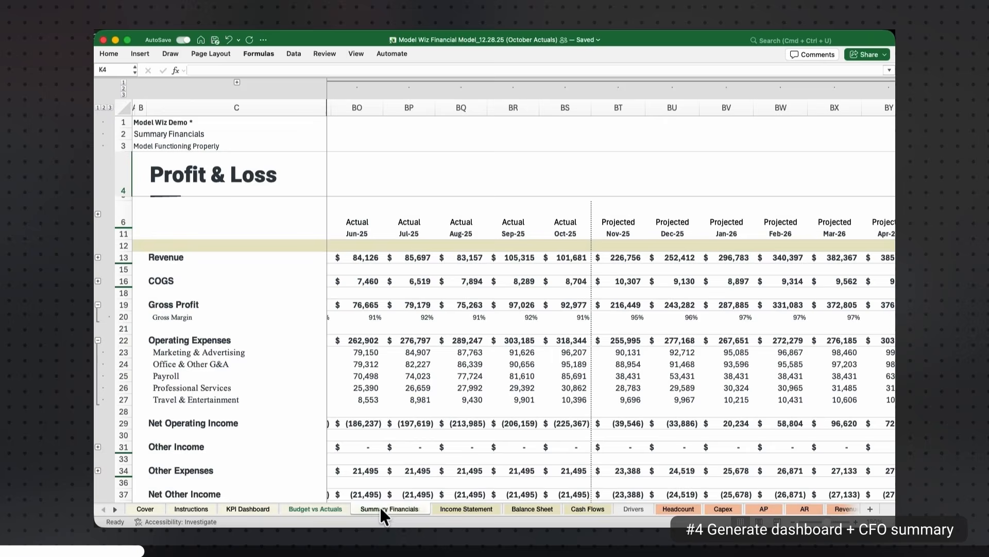
scroll(556, 257, "down", 10)
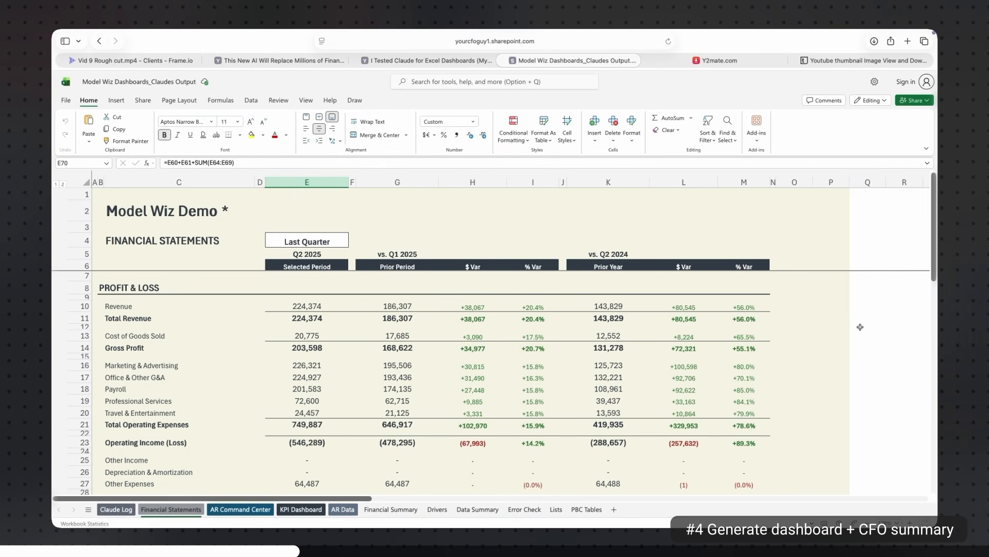
Step: Review the Profit & Loss and Balance Sheet sections of the Financial Statements sheet in the Model Wiz Dashboards workbook
scroll(860, 327, "down", 20)
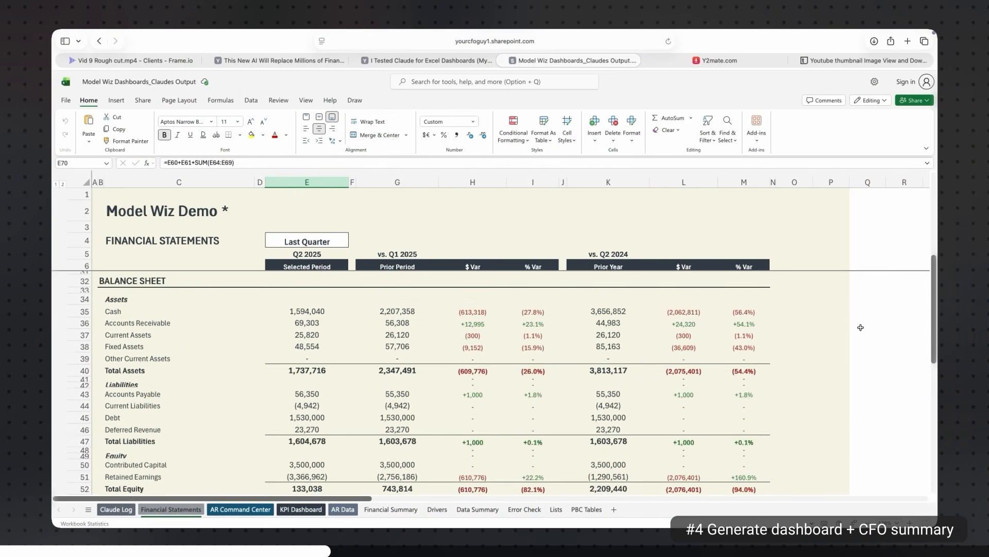
scroll(861, 327, "up", 20)
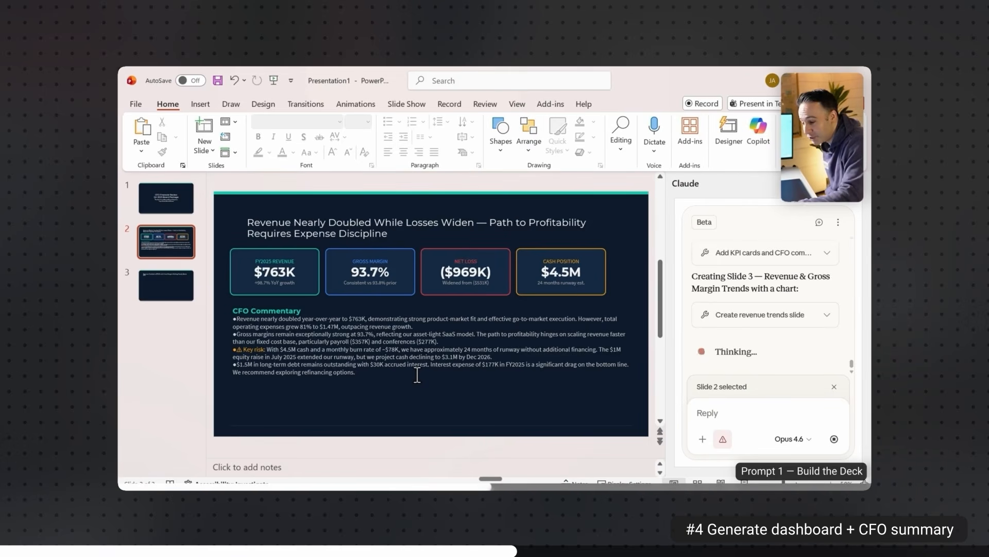
Step: In the PowerPoint presentation, show slide 3 with the annual revenue versus gross margin chart
left_click(150, 283)
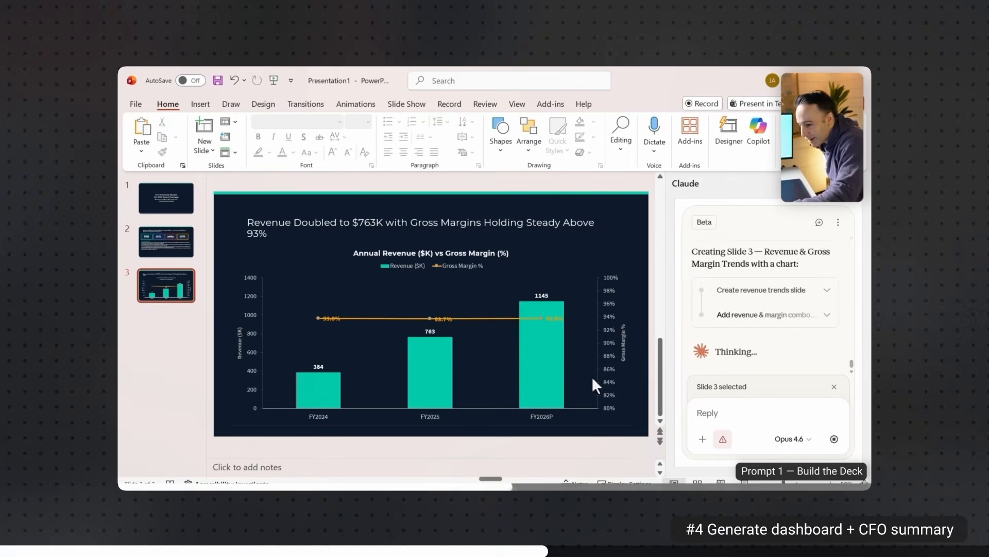